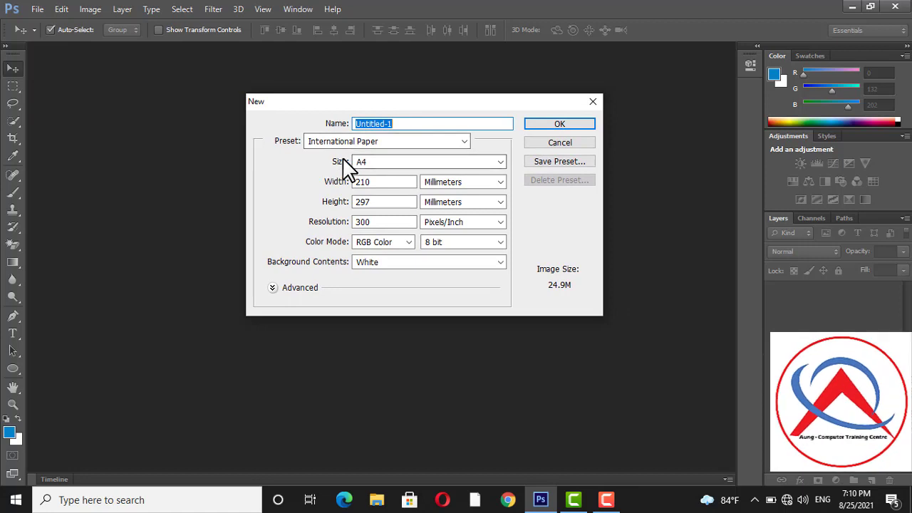
Create an A4 document of 210 × 297 mm at 300 pixels/inch and rotate its canvas 90° clockwise
left_click(551, 123)
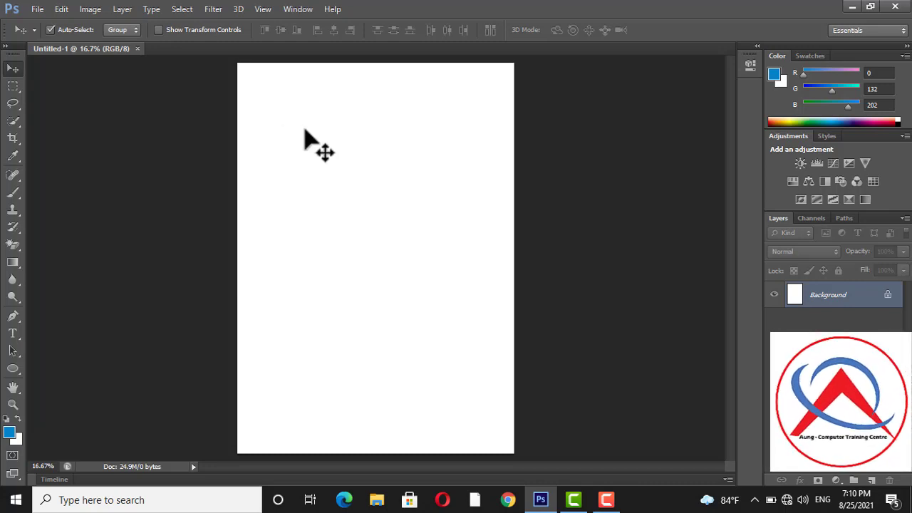
left_click(91, 8)
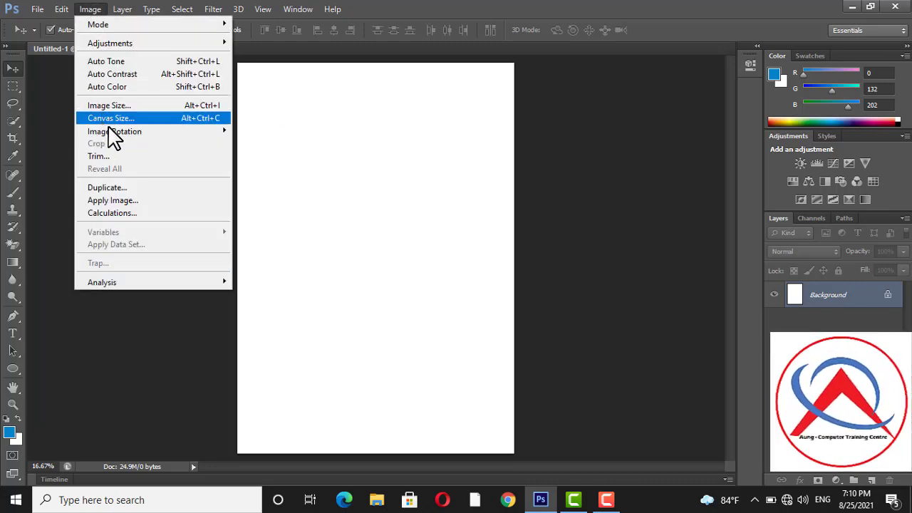
mouse_move(117, 132)
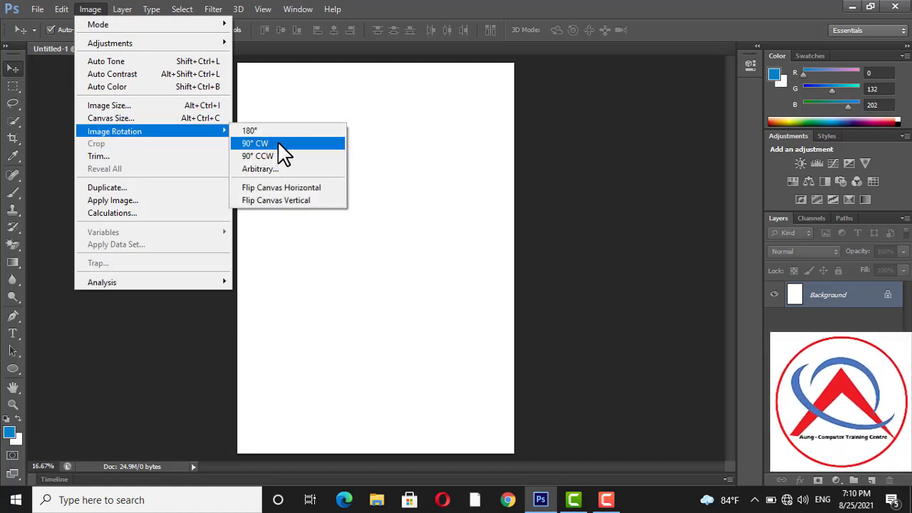
left_click(274, 141)
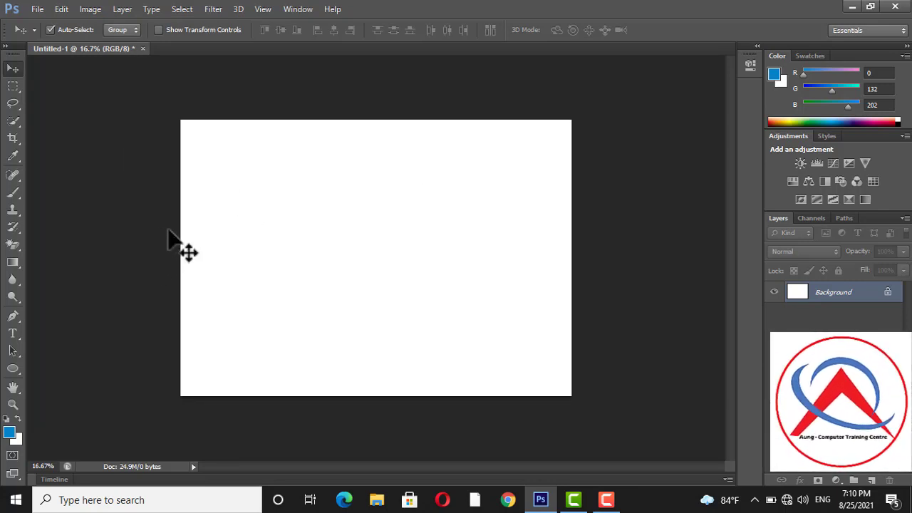
Add the horizontal Burmese text "အောင် ကွန်ပျူတာ" in black at 60 pt in the upper part of the canvas
left_click(14, 333)
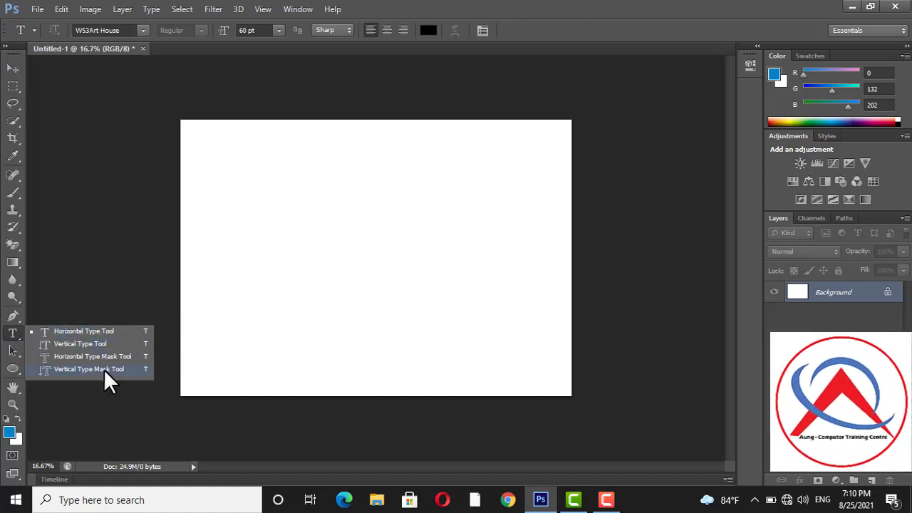
left_click(104, 332)
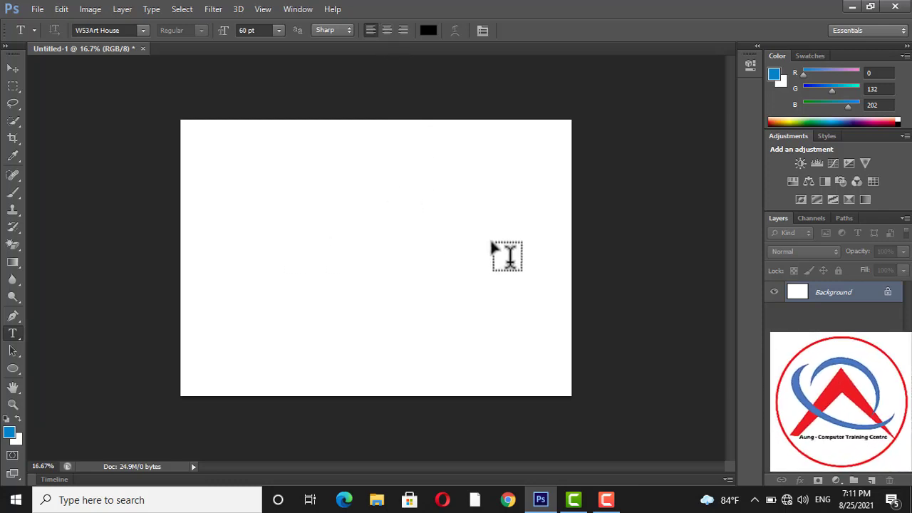
left_click(428, 34)
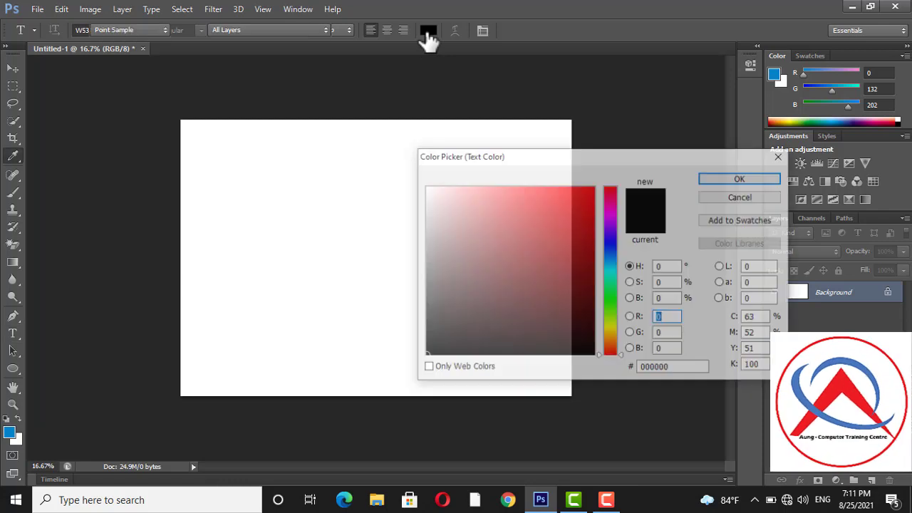
left_click(719, 197)
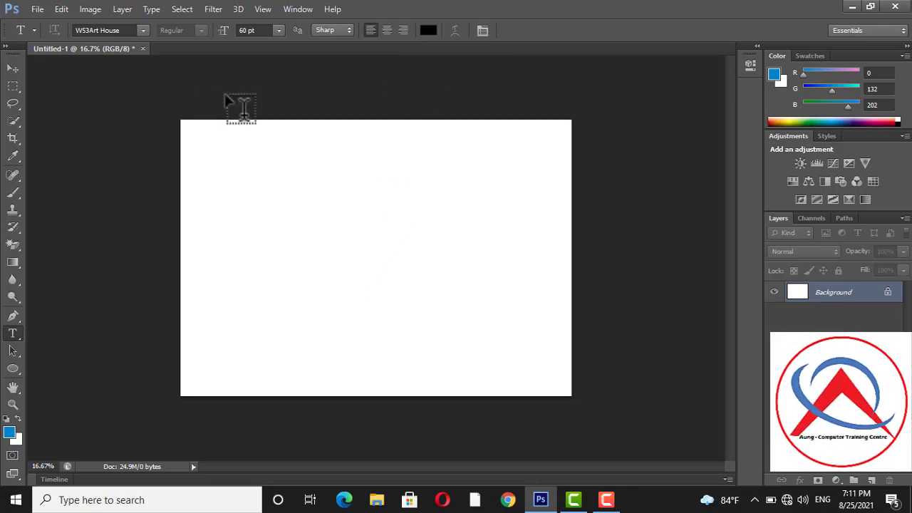
left_click(237, 191)
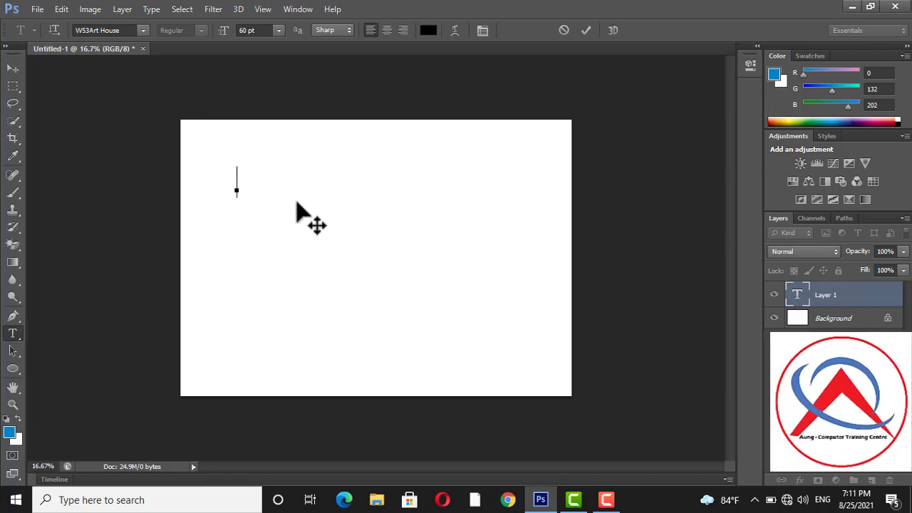
type("ေအာင် ကွန်ပ")
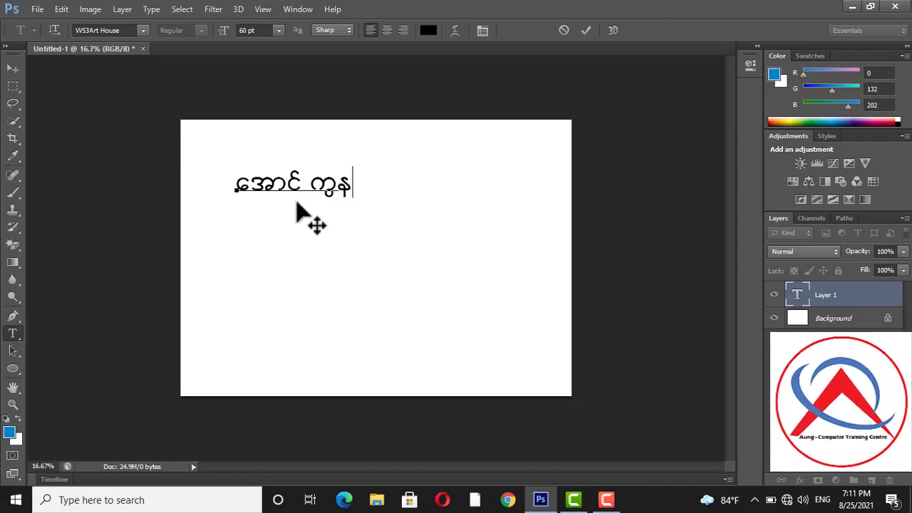
type("ျူတာ")
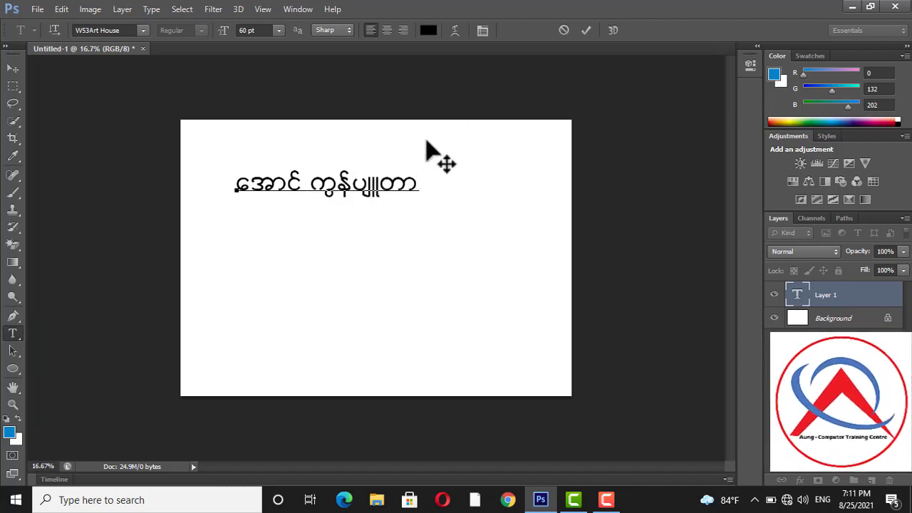
left_click(586, 30)
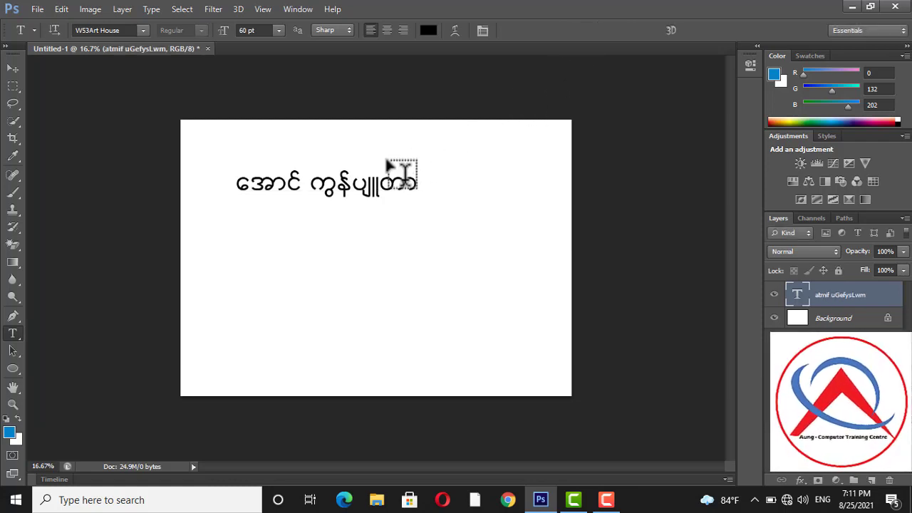
Scale the text proportionally to about 173% and centre it near the top of the canvas
left_click(14, 68)
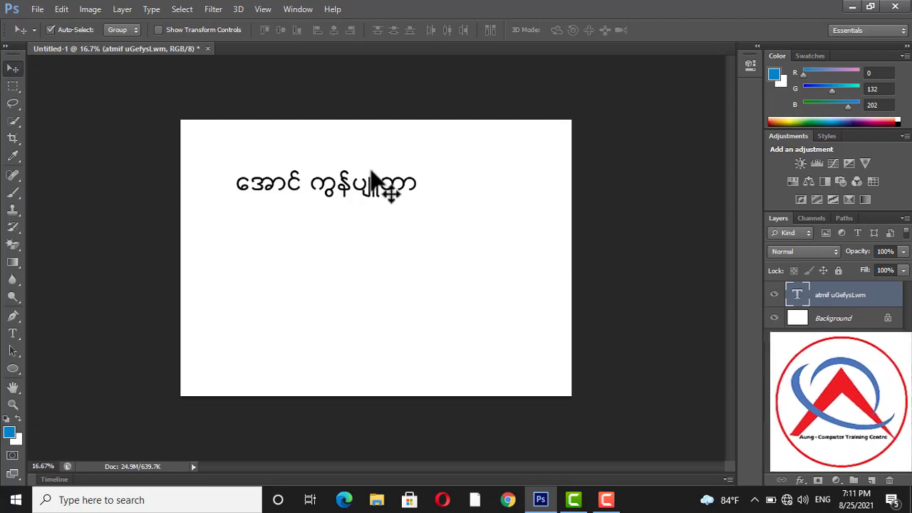
key("ctrl+t")
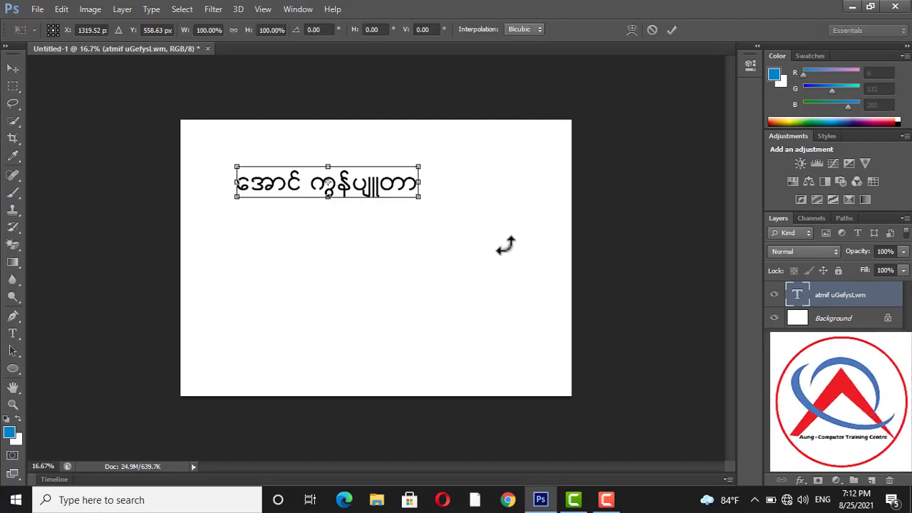
left_click_drag(420, 199, 486, 231)
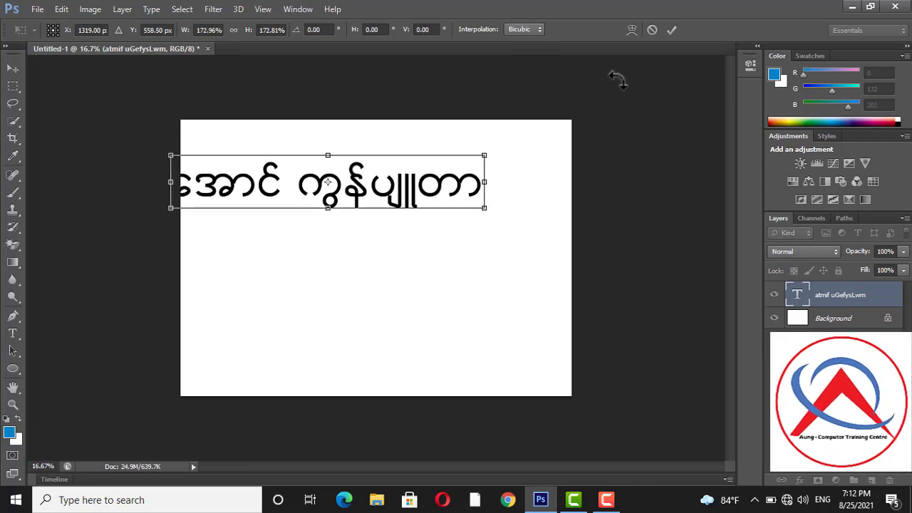
left_click_drag(411, 203, 460, 183)
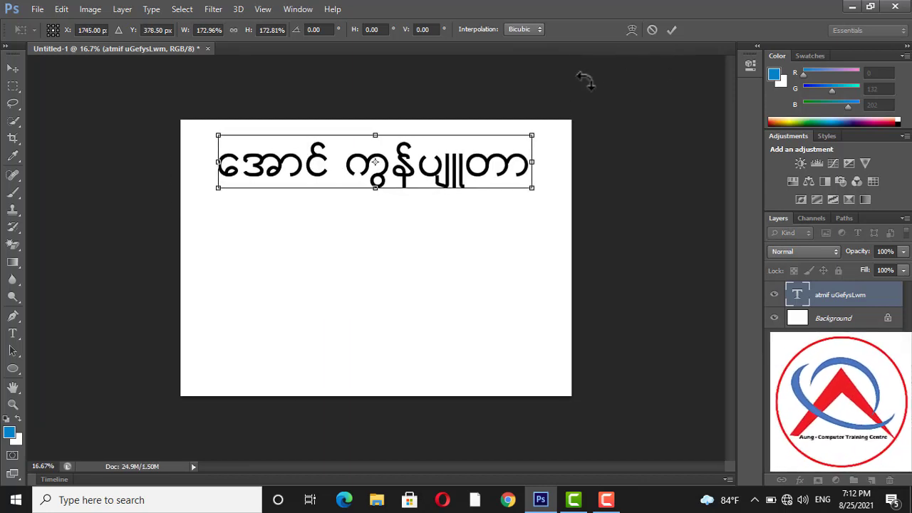
left_click(672, 30)
Change the font of the whole Burmese text to W62Art House
scroll(451, 119, "up", 1)
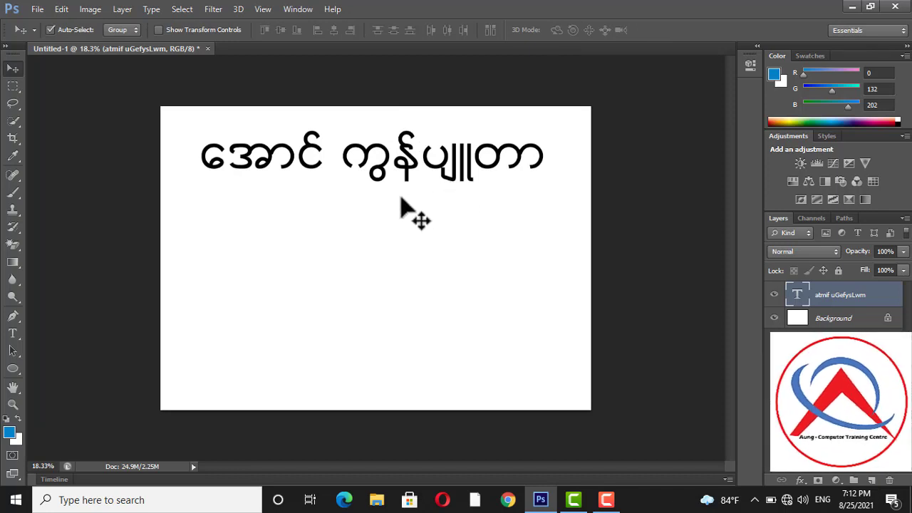
left_click(15, 335)
left_click_drag(204, 153, 575, 147)
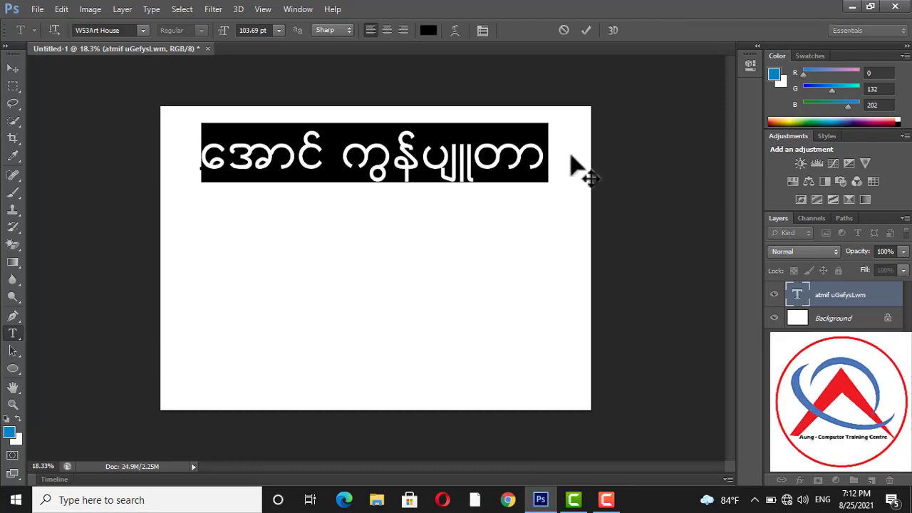
left_click(143, 31)
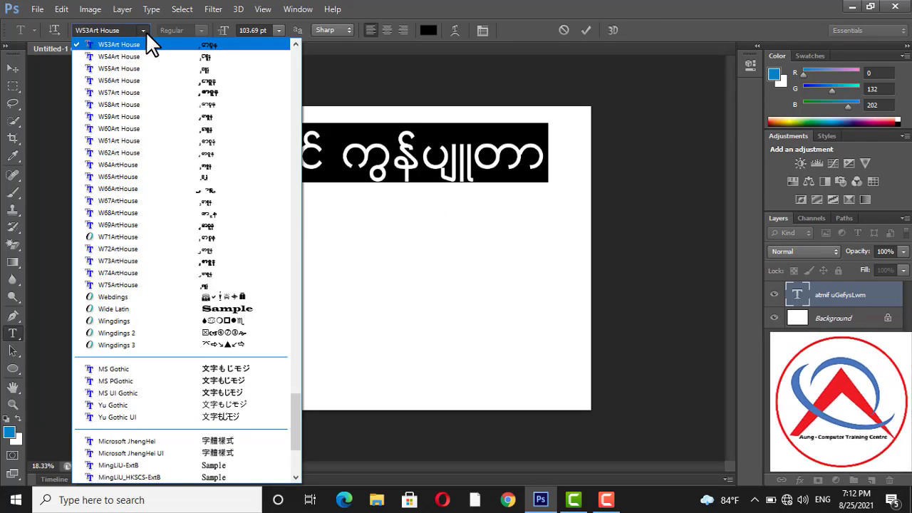
left_click(179, 155)
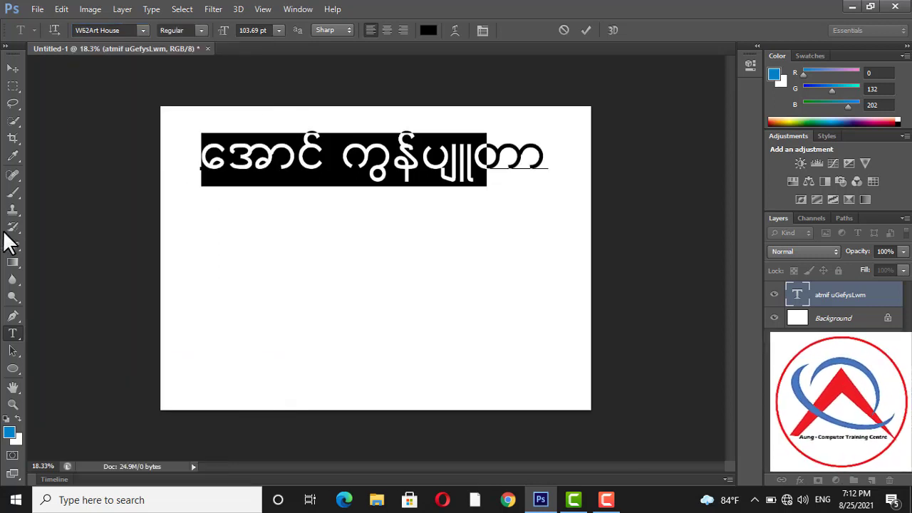
left_click(586, 30)
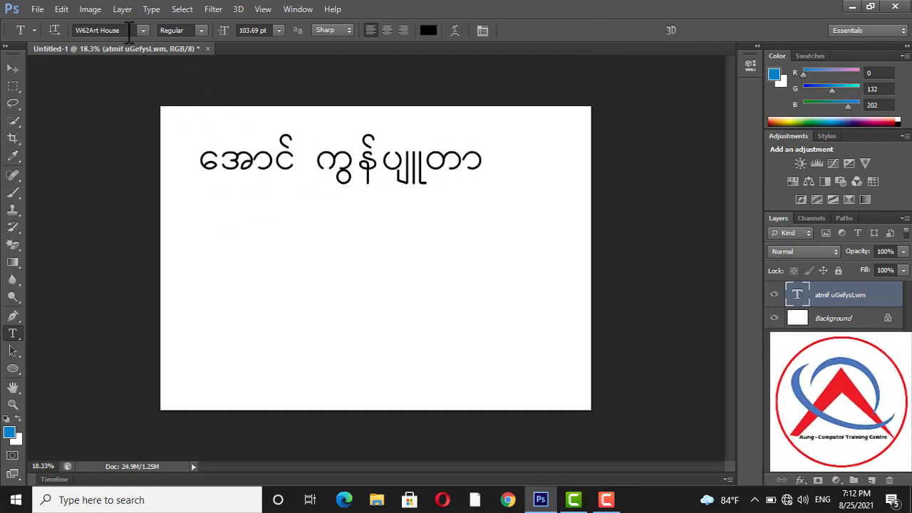
Try neighbouring Art House fonts on the text and settle on W43Art House
left_click(133, 30)
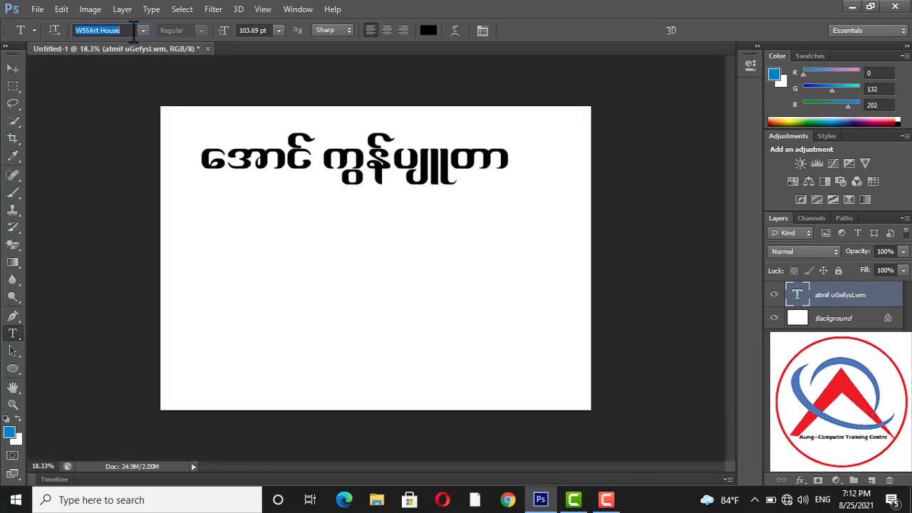
key("Up")
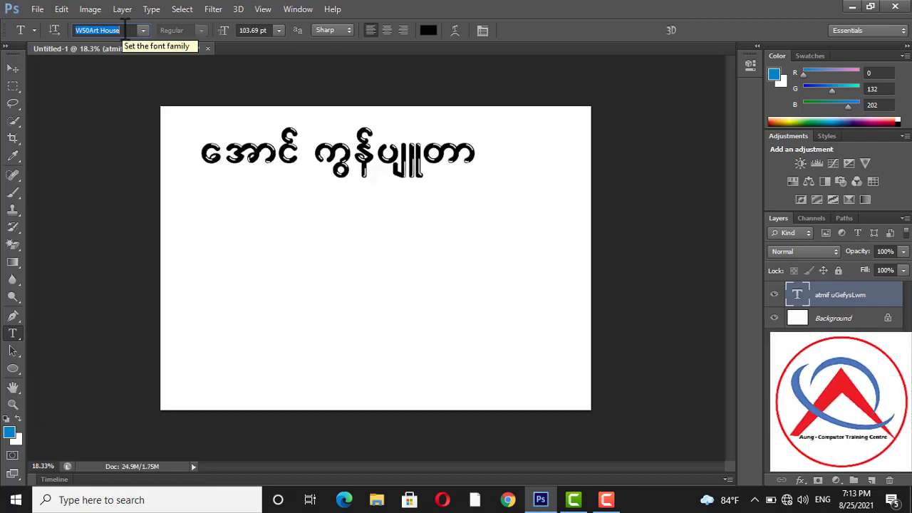
key("Up")
key("Up")
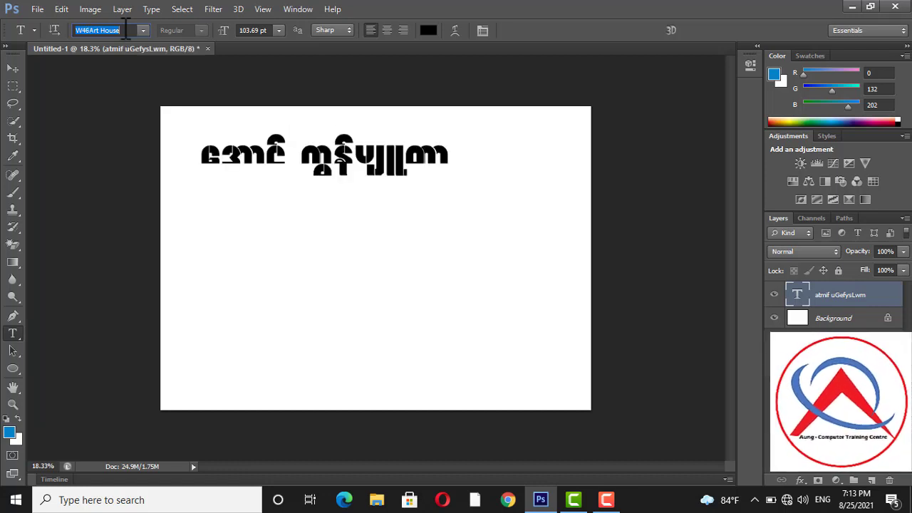
key("Up")
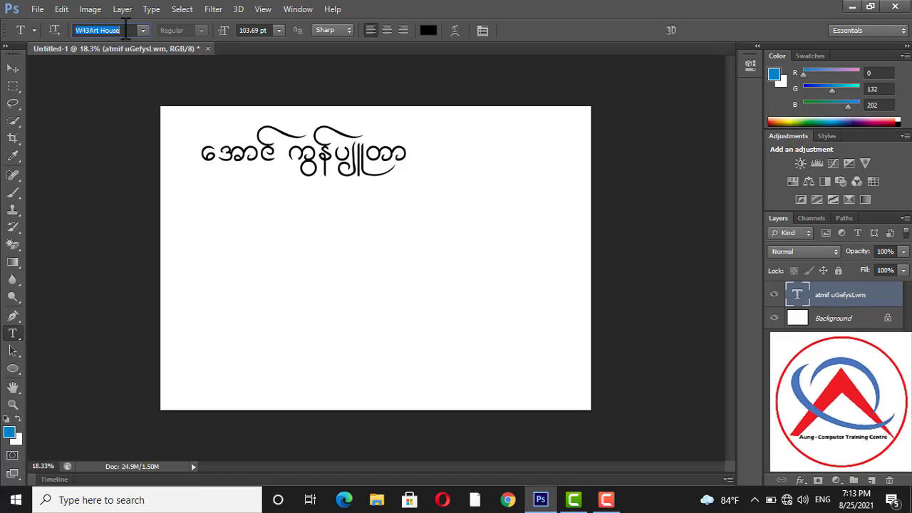
key("Down")
key("Down")
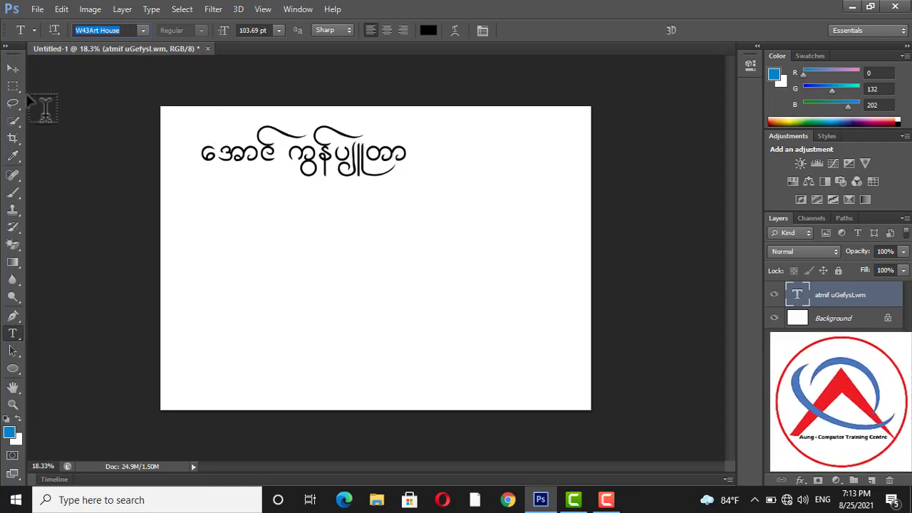
Scale the Burmese text proportionally to about 177% and reposition it across the upper half of the canvas
left_click(11, 68)
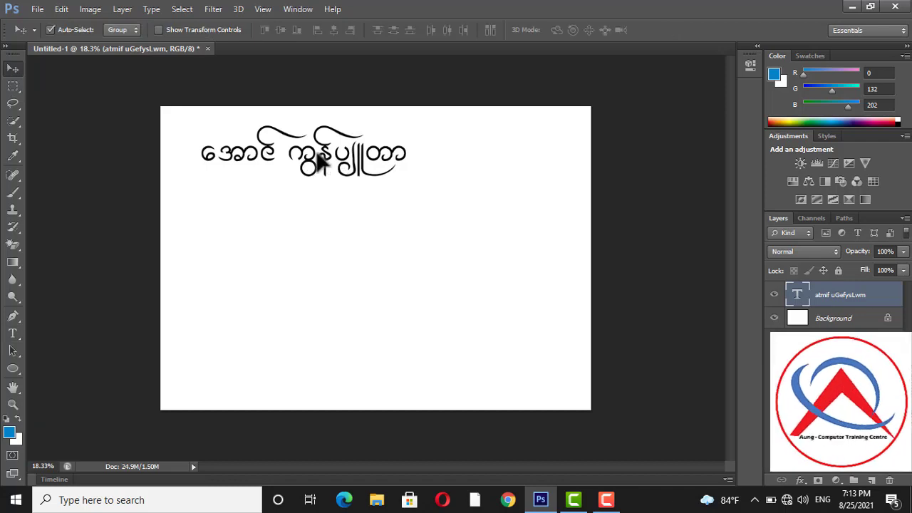
left_click_drag(321, 152, 314, 157)
key("ctrl+t")
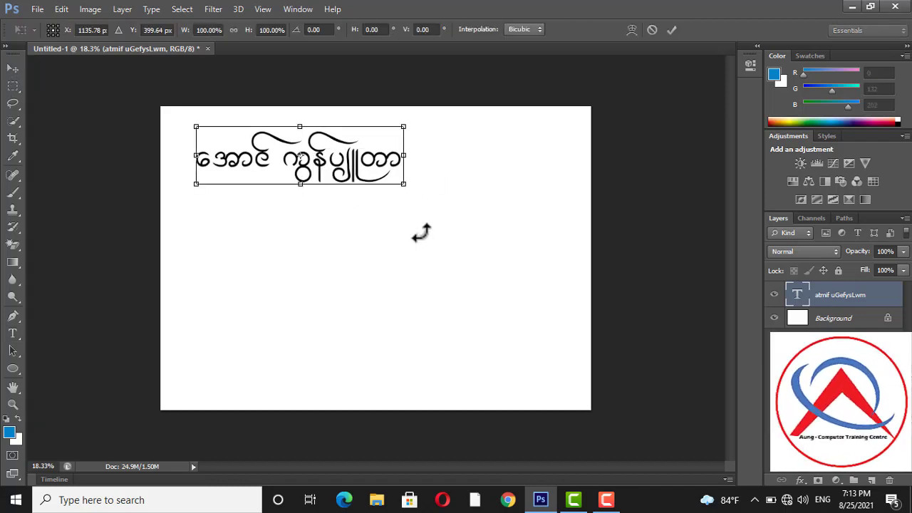
key("alt+shift")
left_click_drag(404, 184, 563, 246)
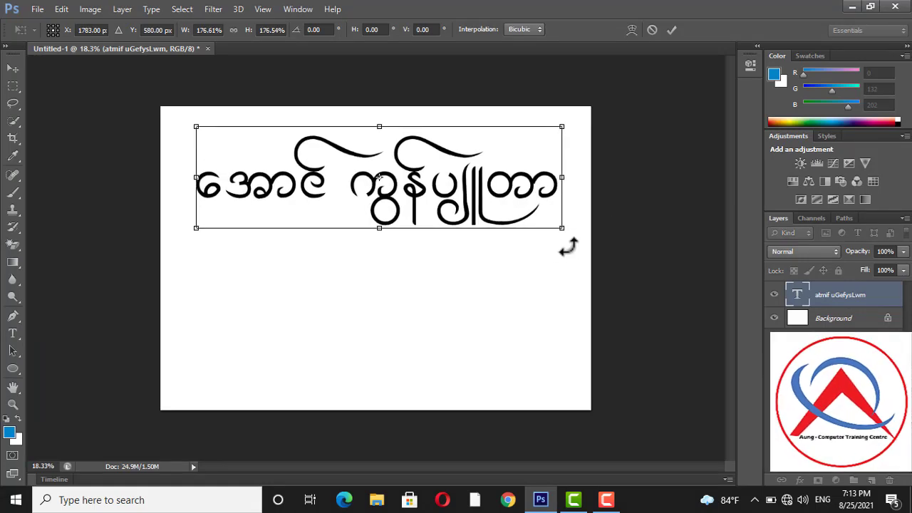
left_click(671, 29)
left_click_drag(480, 188, 475, 188)
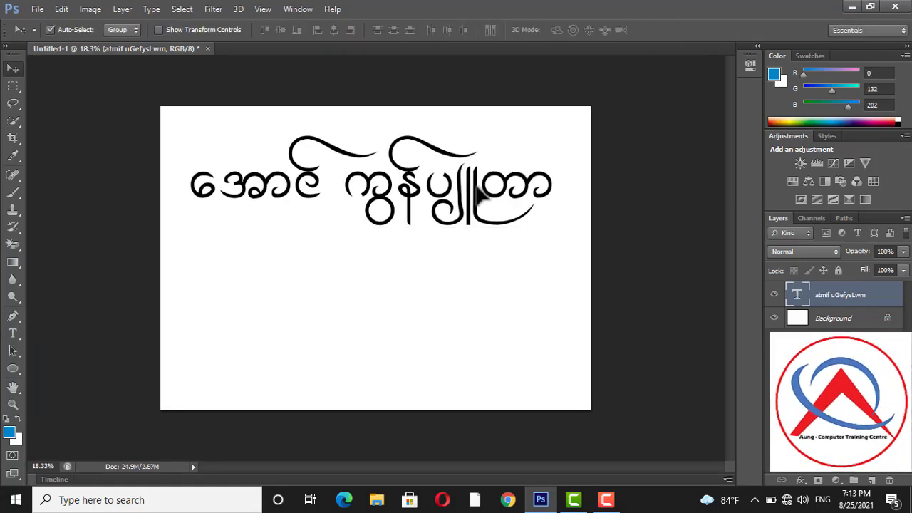
left_click(12, 332)
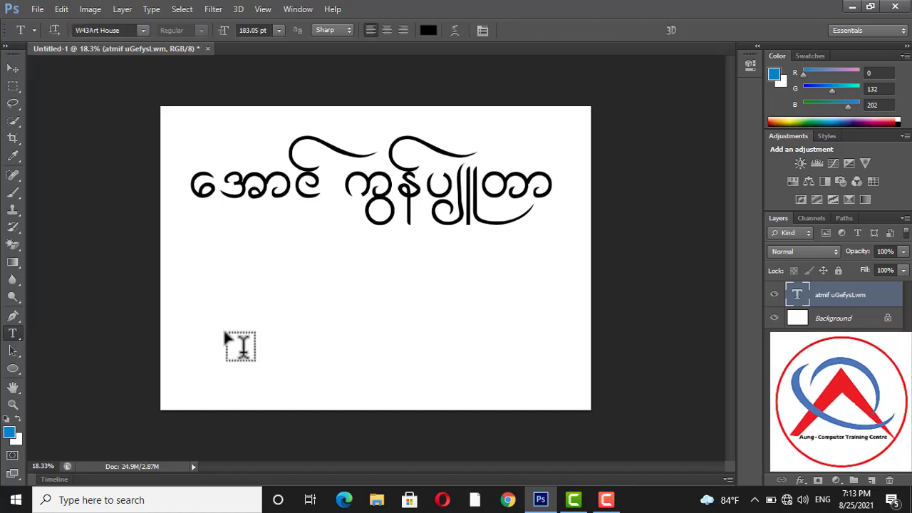
left_click(225, 332)
key("Escape")
key("v")
Start a new text line below the Burmese text and set its font to Perpetua Titling MT
left_click(12, 335)
left_click(194, 300)
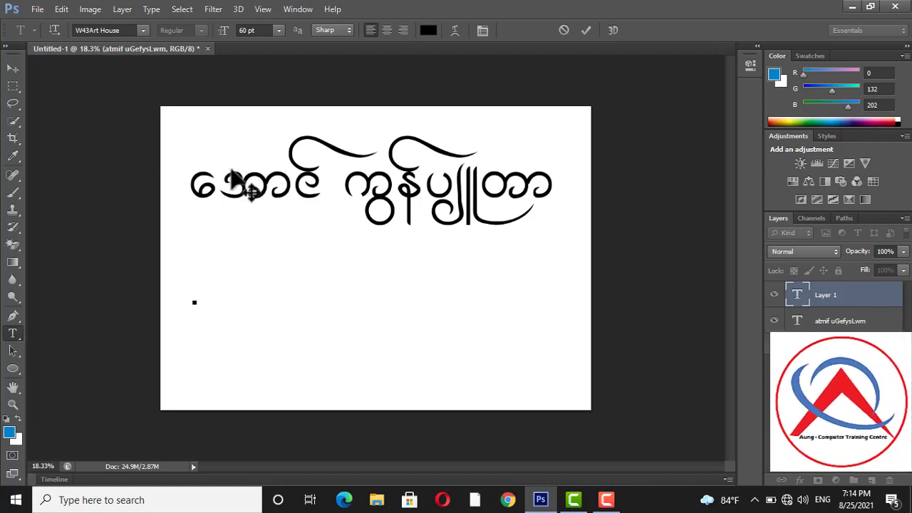
type("erere")
key("BackSpace")
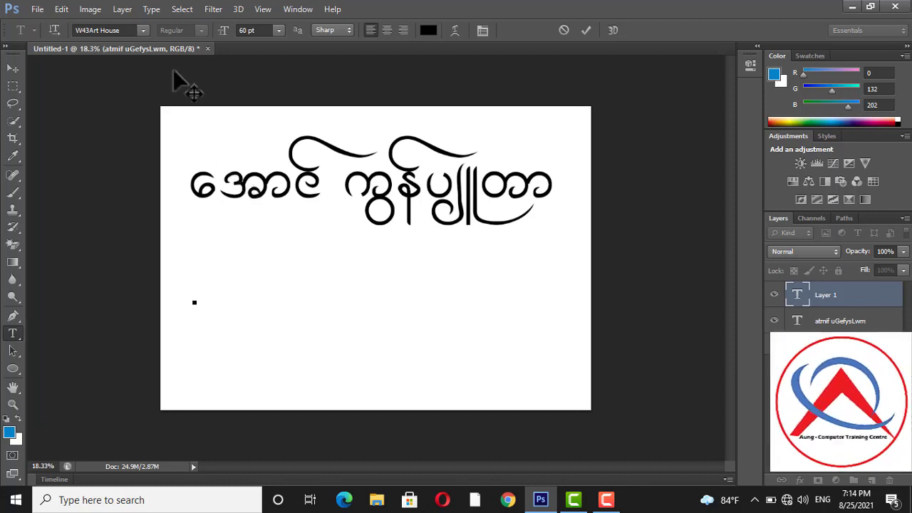
left_click(141, 30)
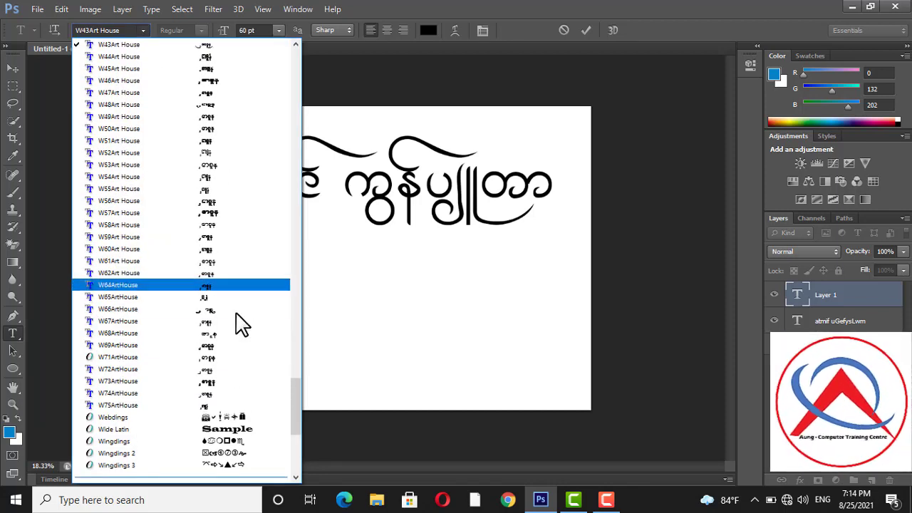
left_click_drag(298, 377, 310, 275)
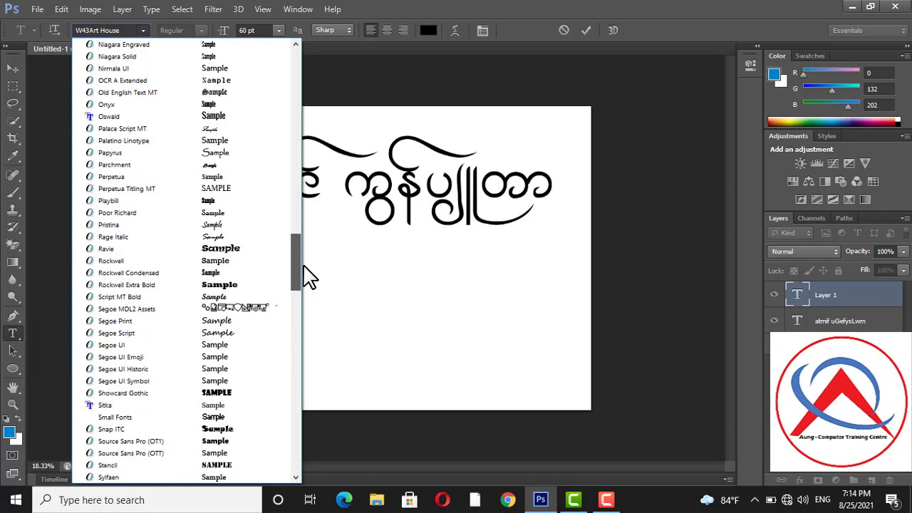
left_click(181, 190)
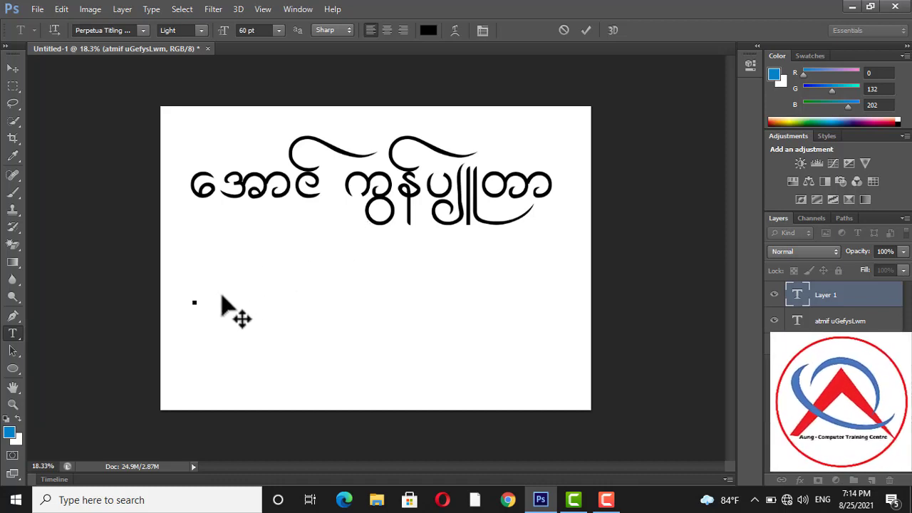
Enter "Aung Computer" as the new line's text and commit it
type("AUNG CO")
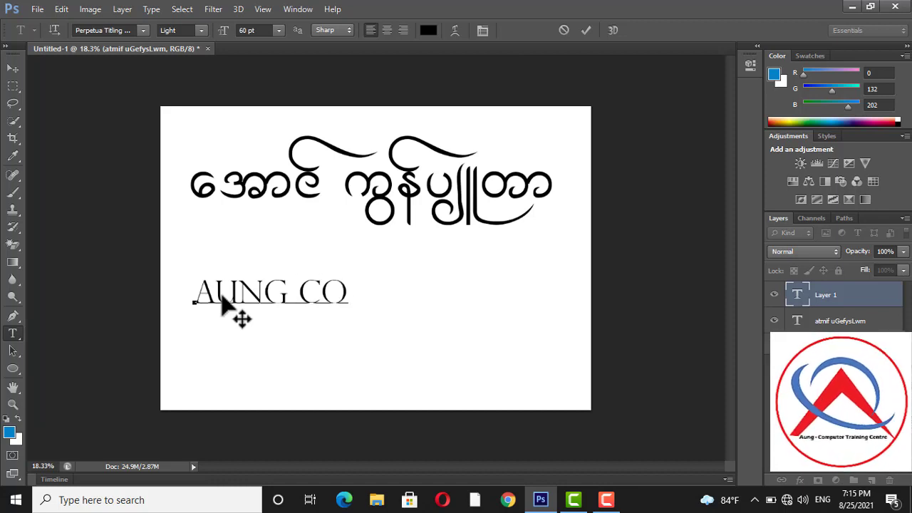
type("MPUTER")
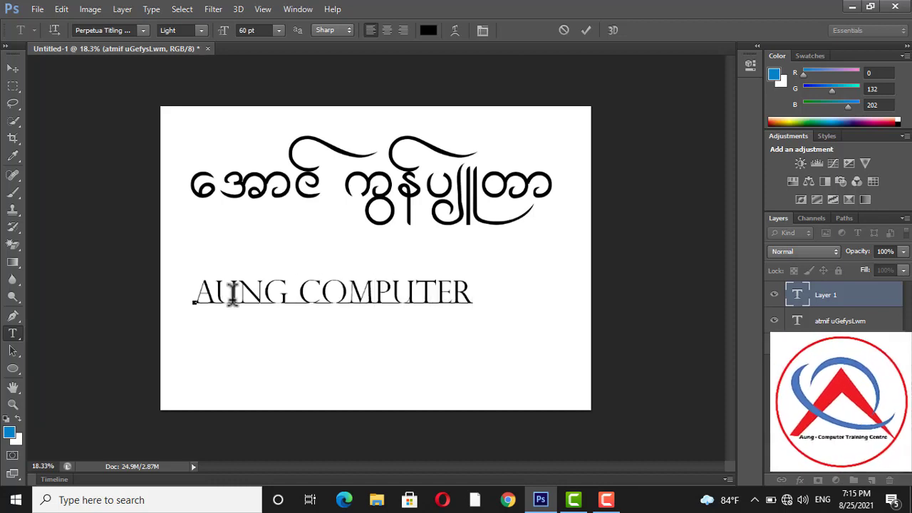
left_click(587, 32)
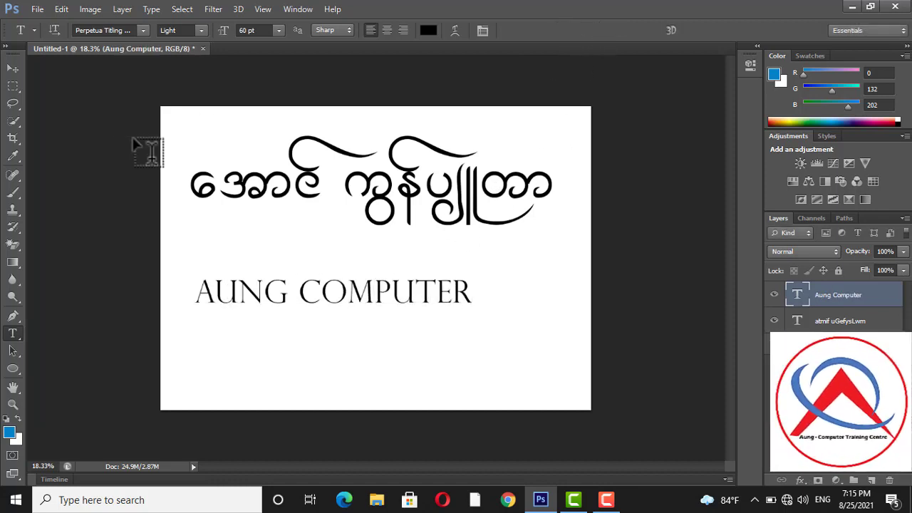
Scale the Aung Computer text proportionally to about 130%, roughly matching the width of the Burmese line
left_click(13, 69)
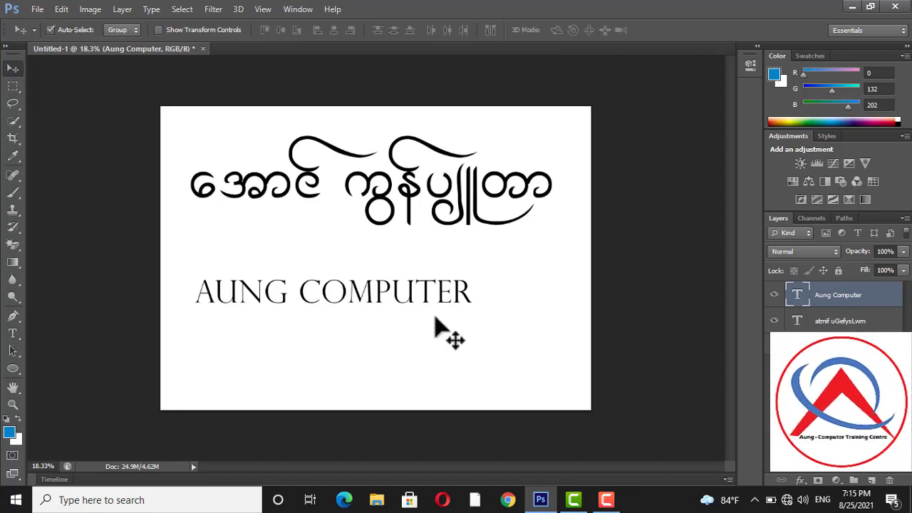
key("ctrl+t")
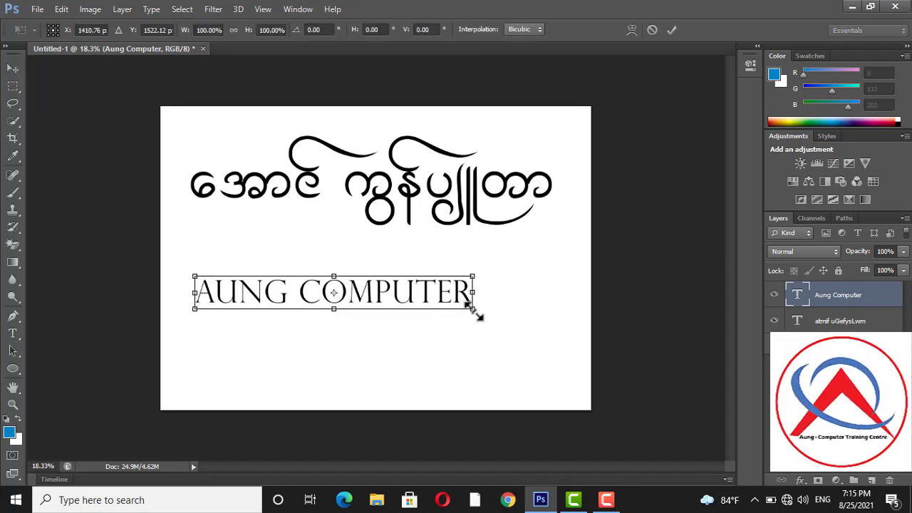
left_click_drag(472, 309, 550, 342)
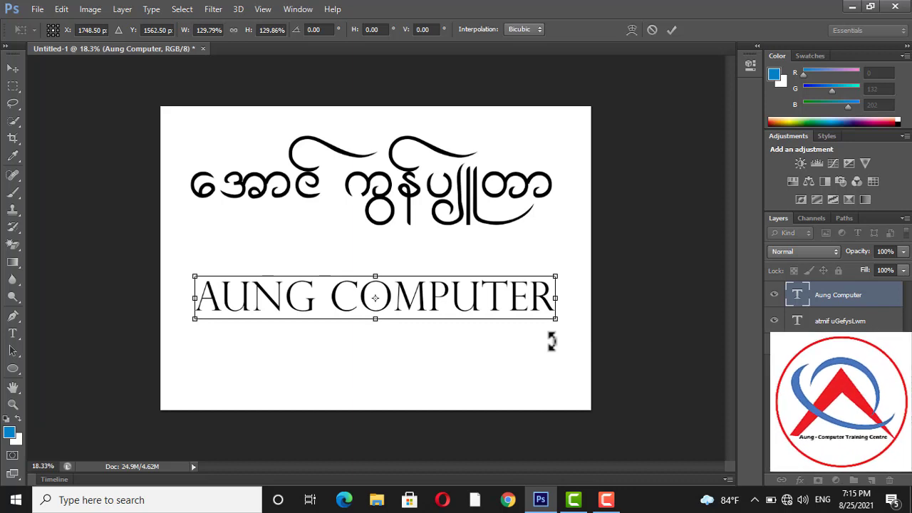
key("Return")
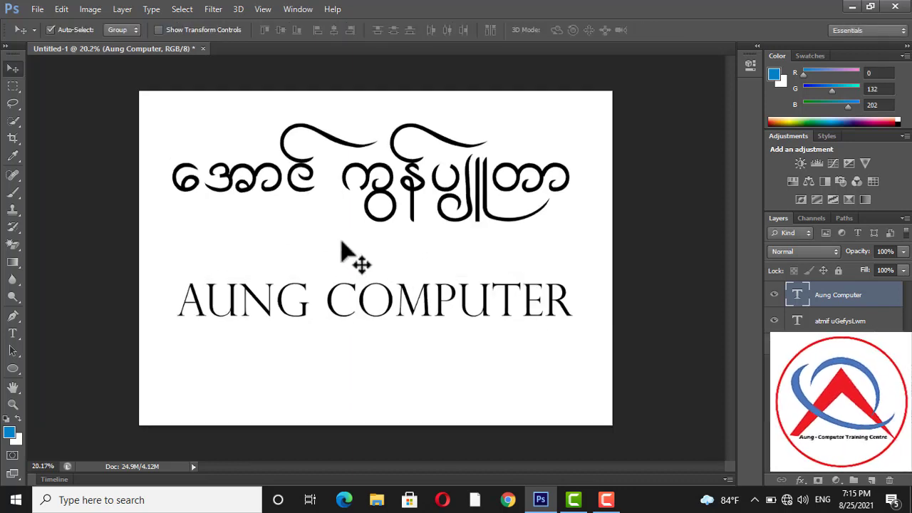
Try the preceding fonts in the list on the Aung Computer text, ending on Old English Text MT
scroll(357, 255, "up", 1)
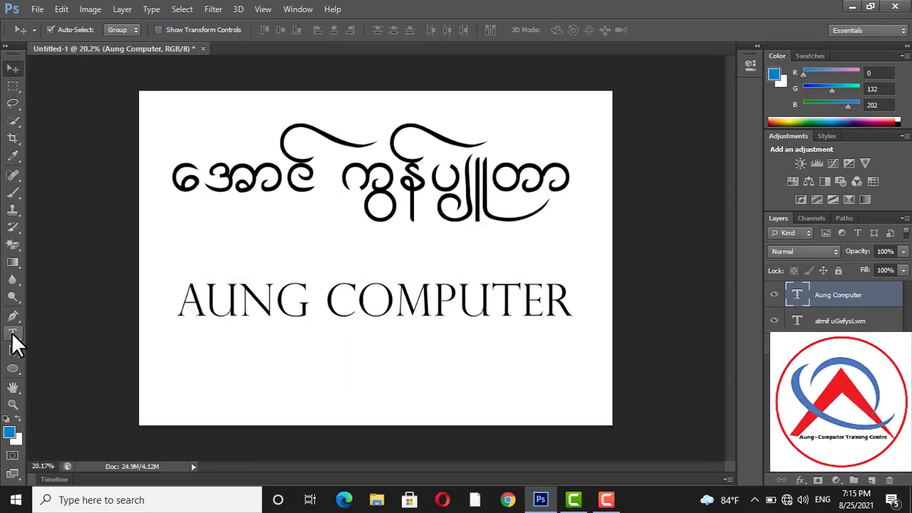
left_click(12, 334)
left_click(133, 30)
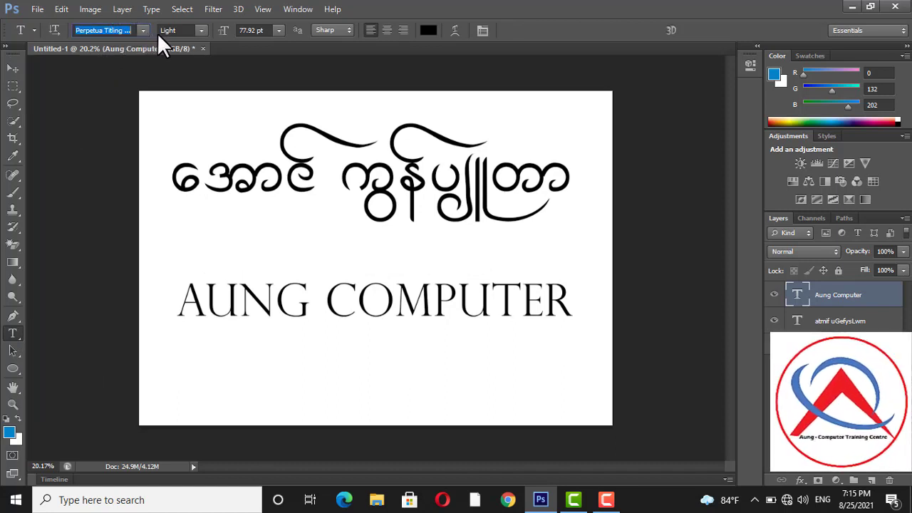
key("Up")
key("Up")
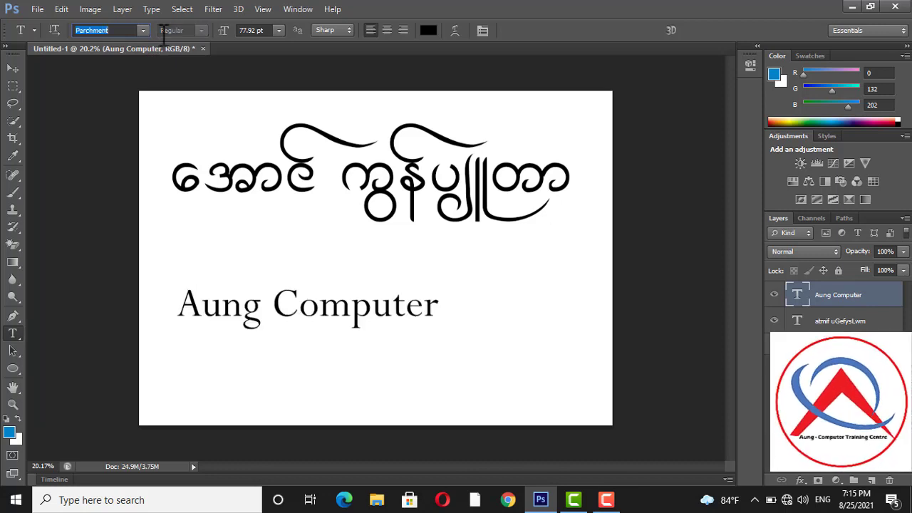
key("Up")
key("Up")
key("Up")
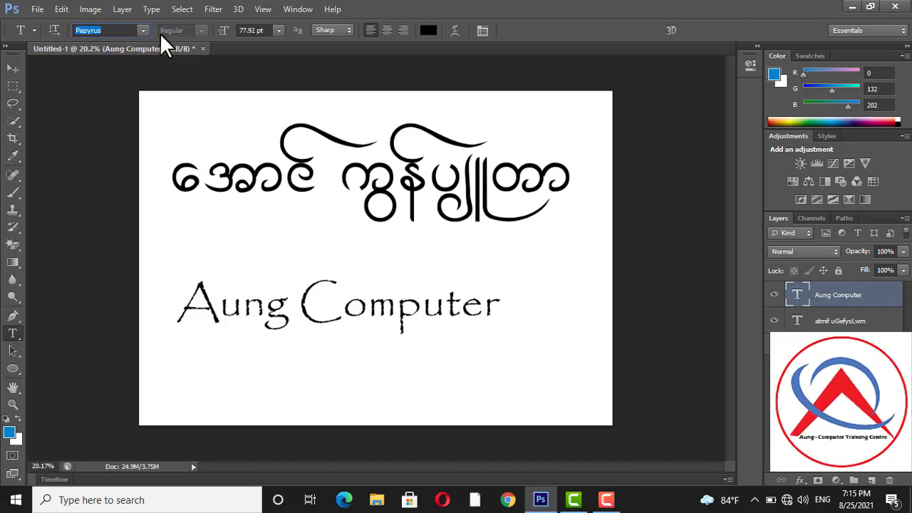
key("Up")
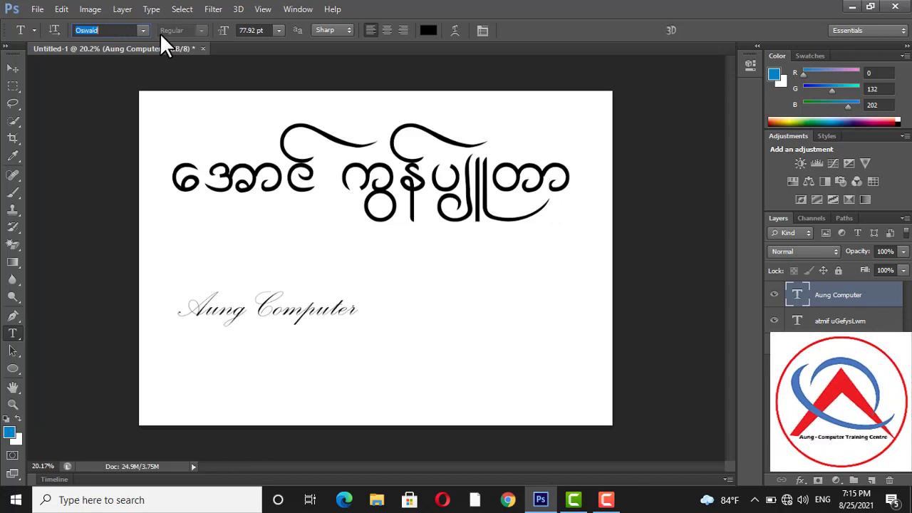
key("Up")
key("Up")
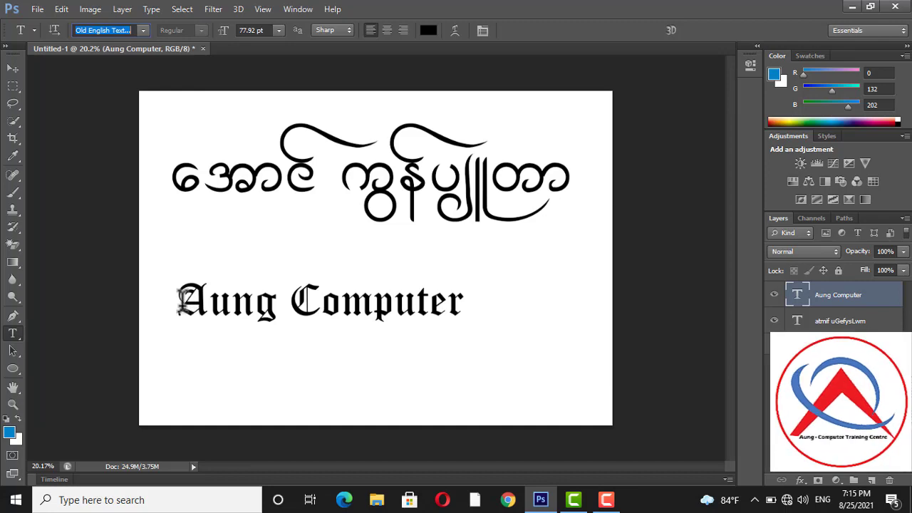
Change the font of the whole Aung Computer text to Gill Sans Ultra Bold and commit the edit
left_click_drag(187, 301, 468, 297)
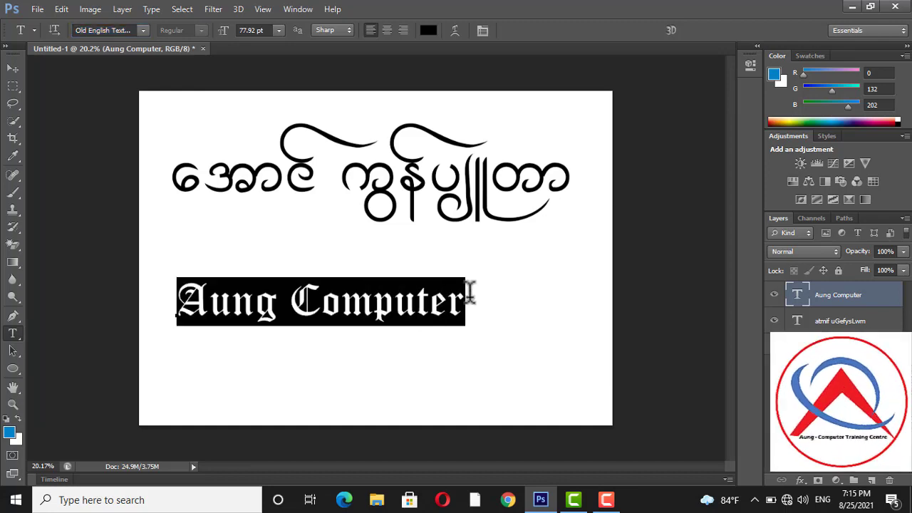
left_click(142, 31)
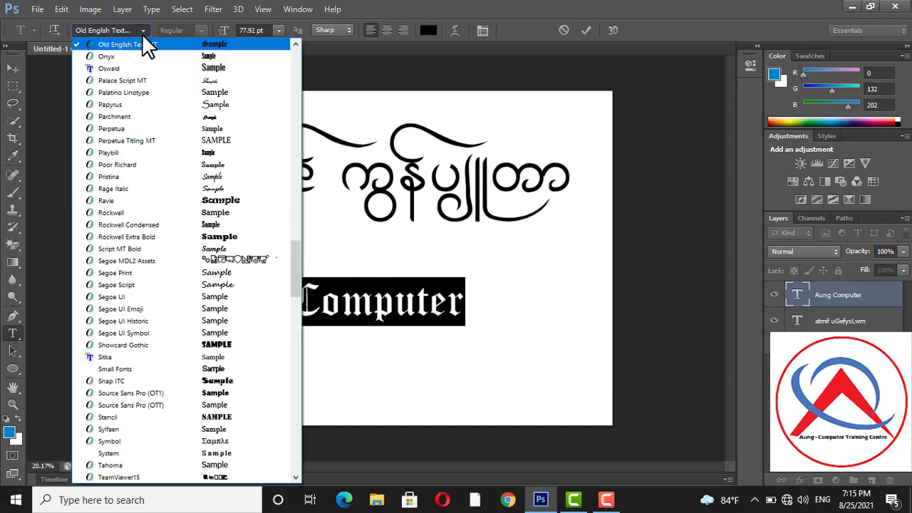
left_click_drag(296, 289, 298, 161)
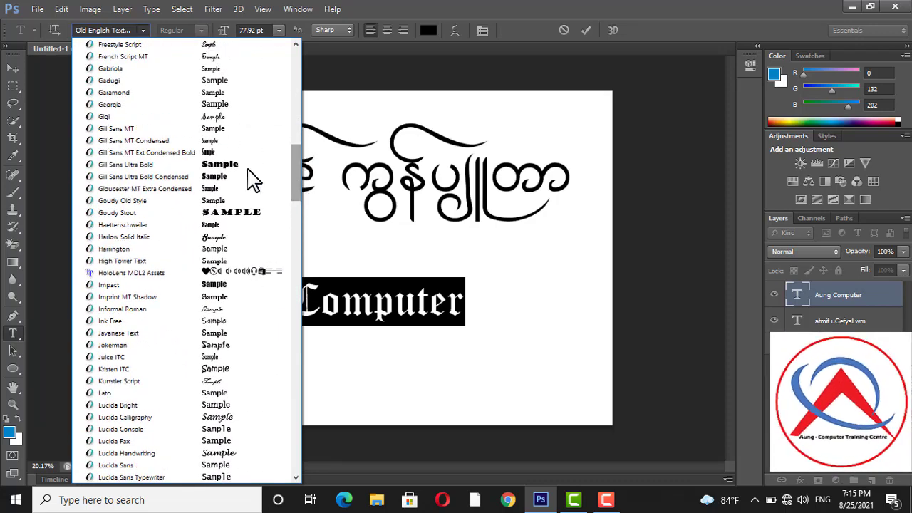
left_click(200, 164)
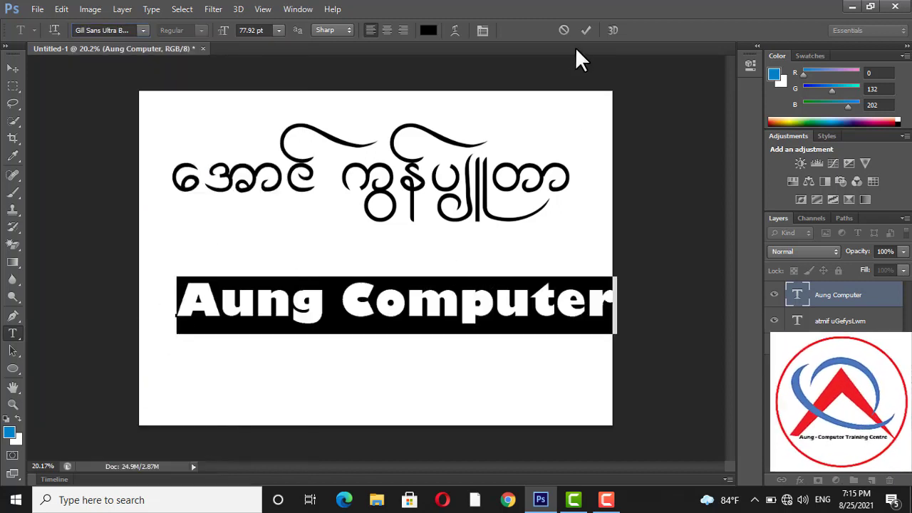
left_click(587, 30)
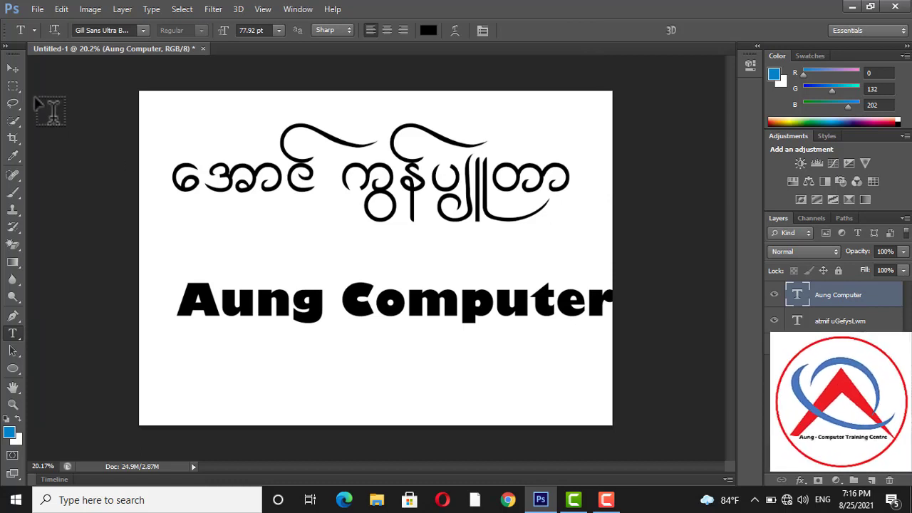
Move the Aung Computer text so it sits centred within the lower half of the canvas
left_click(13, 69)
left_click_drag(459, 301, 454, 324)
key("ctrl+plus")
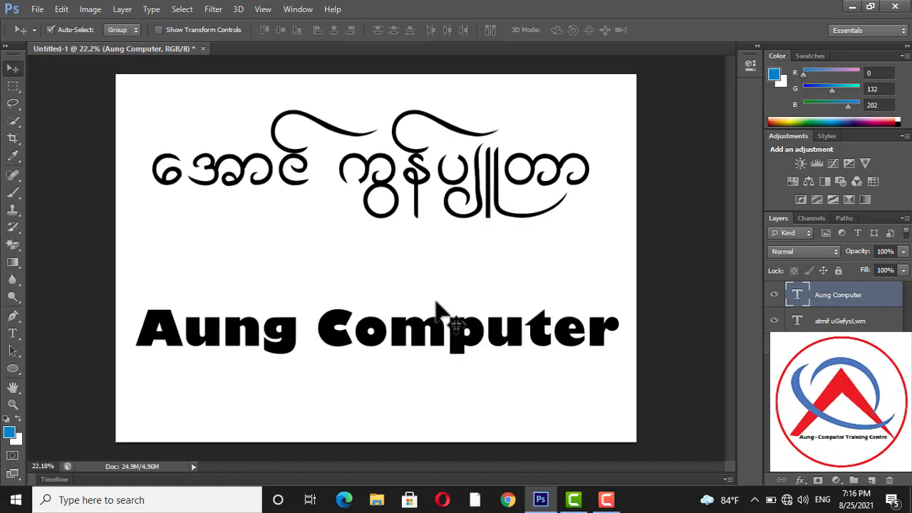